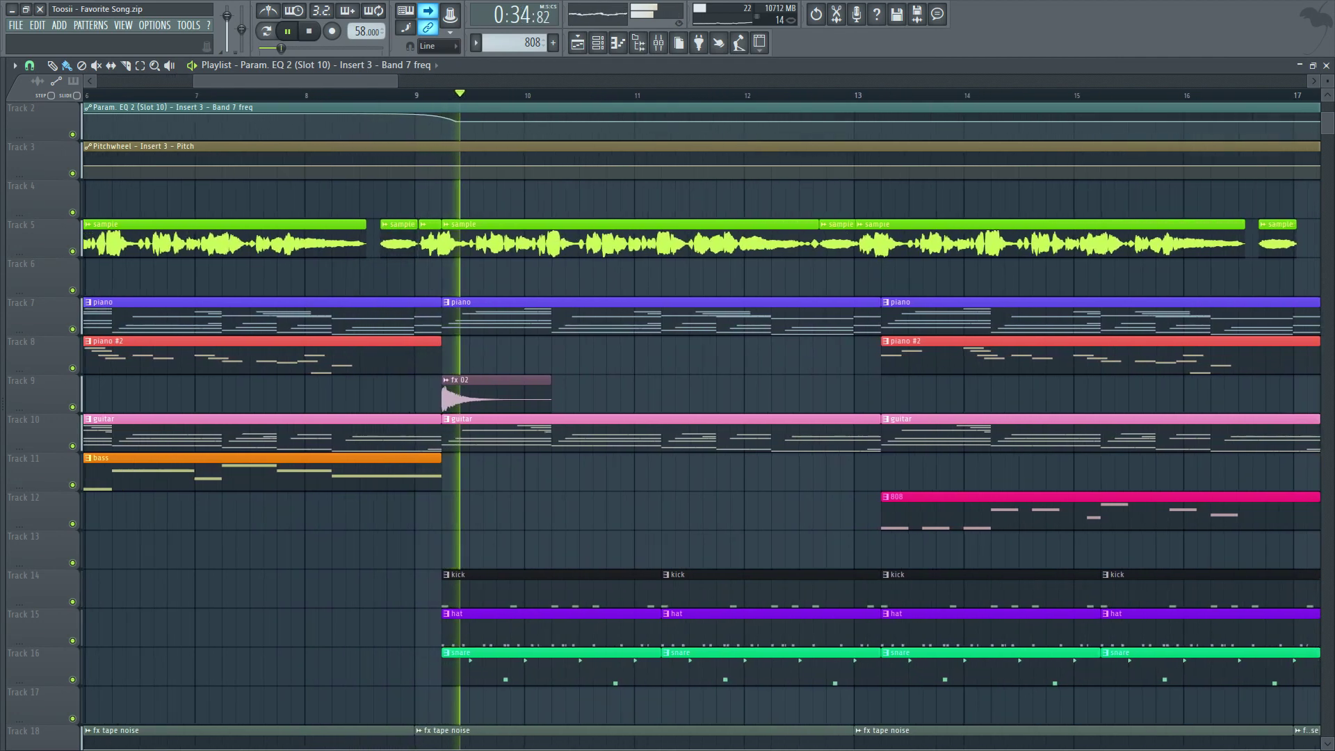
Examine the piano pattern's notes, its Kontakt instrument and the mixer, and return to the playlist.
scroll(702, 425, "up", 1)
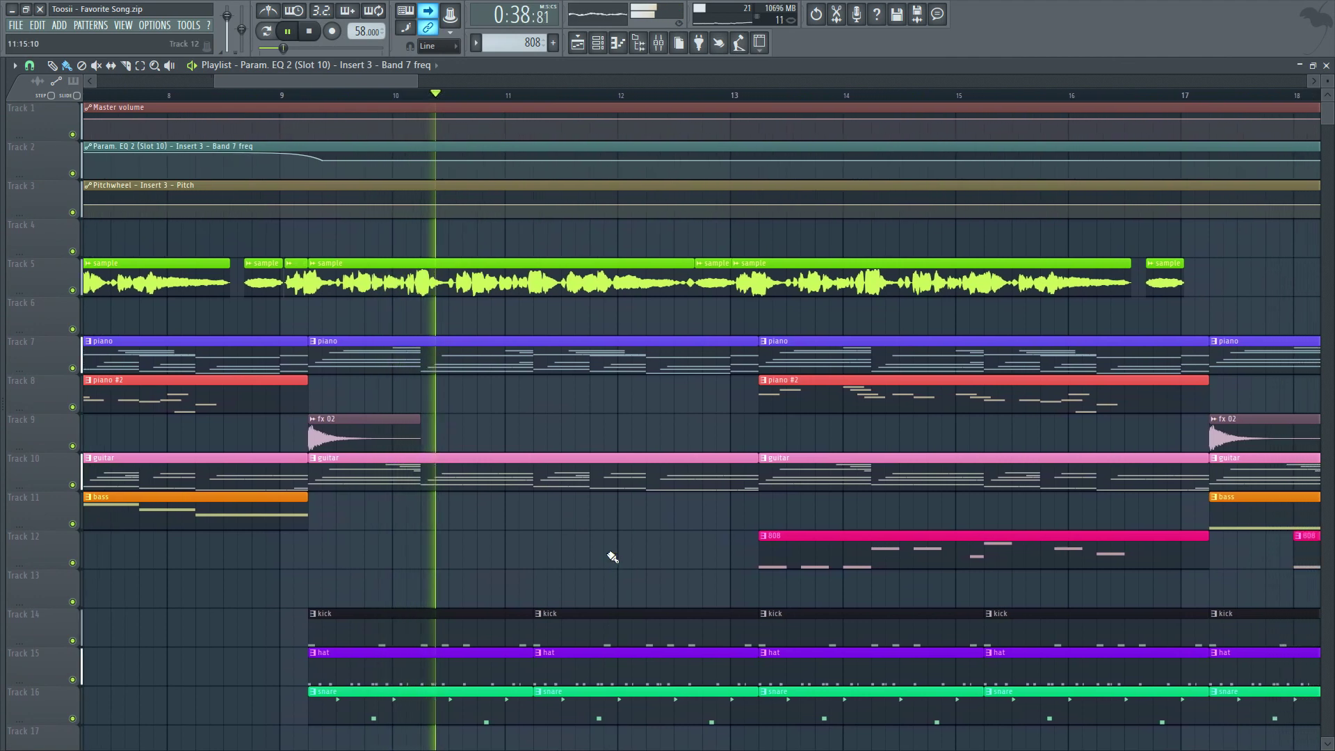
double_click(479, 358)
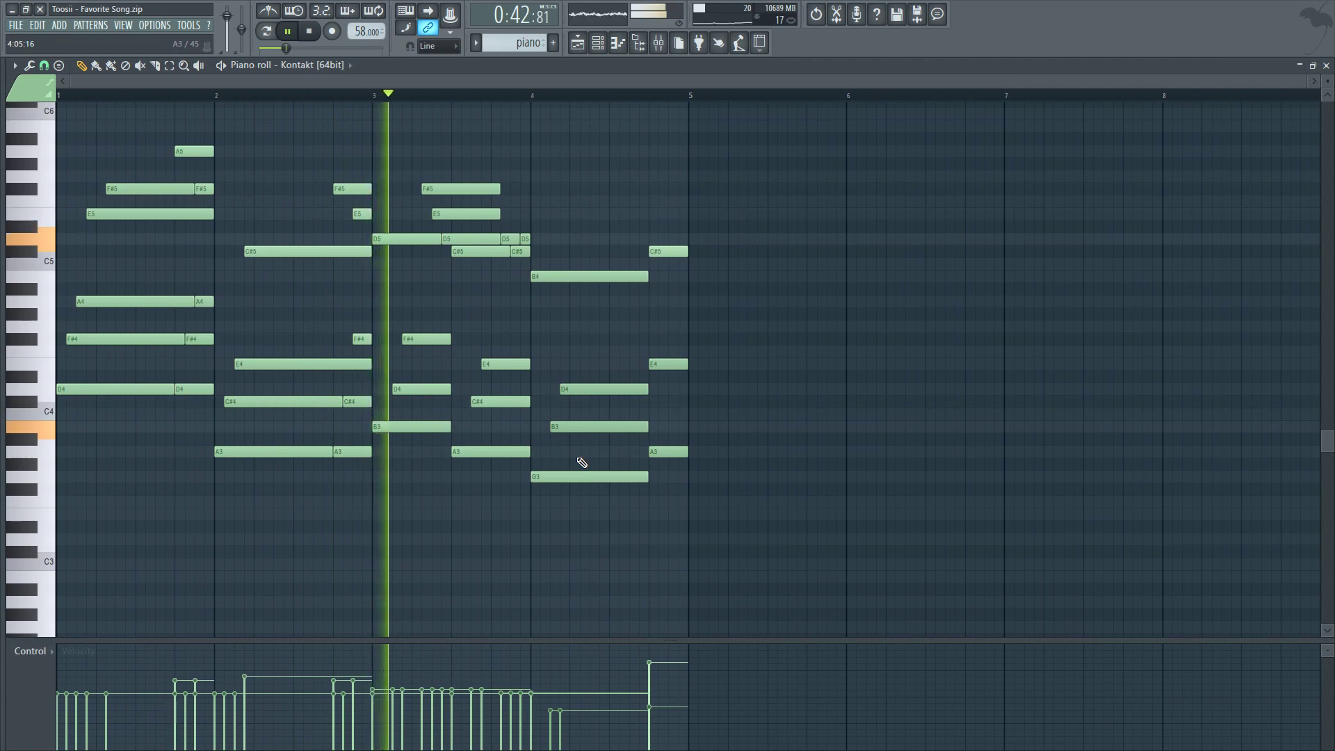
left_click(601, 44)
left_click(309, 387)
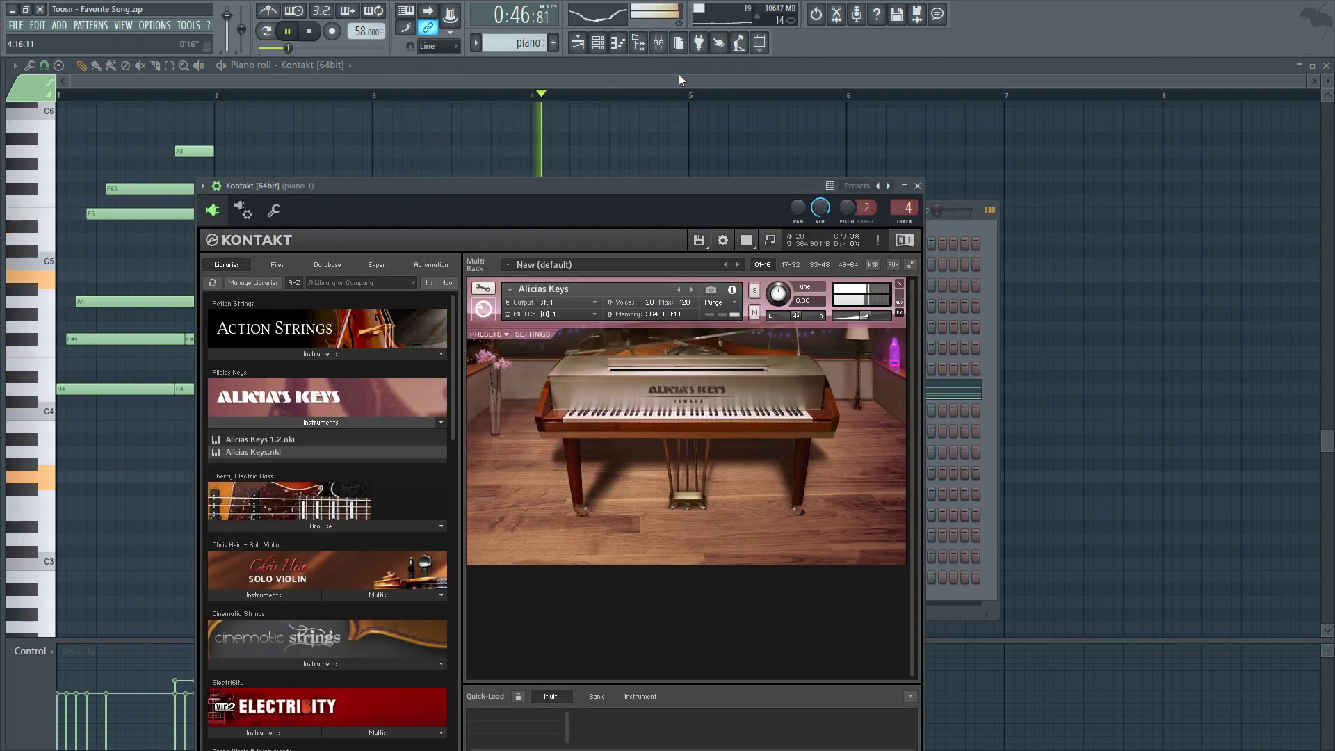
left_click(658, 43)
left_click(578, 47)
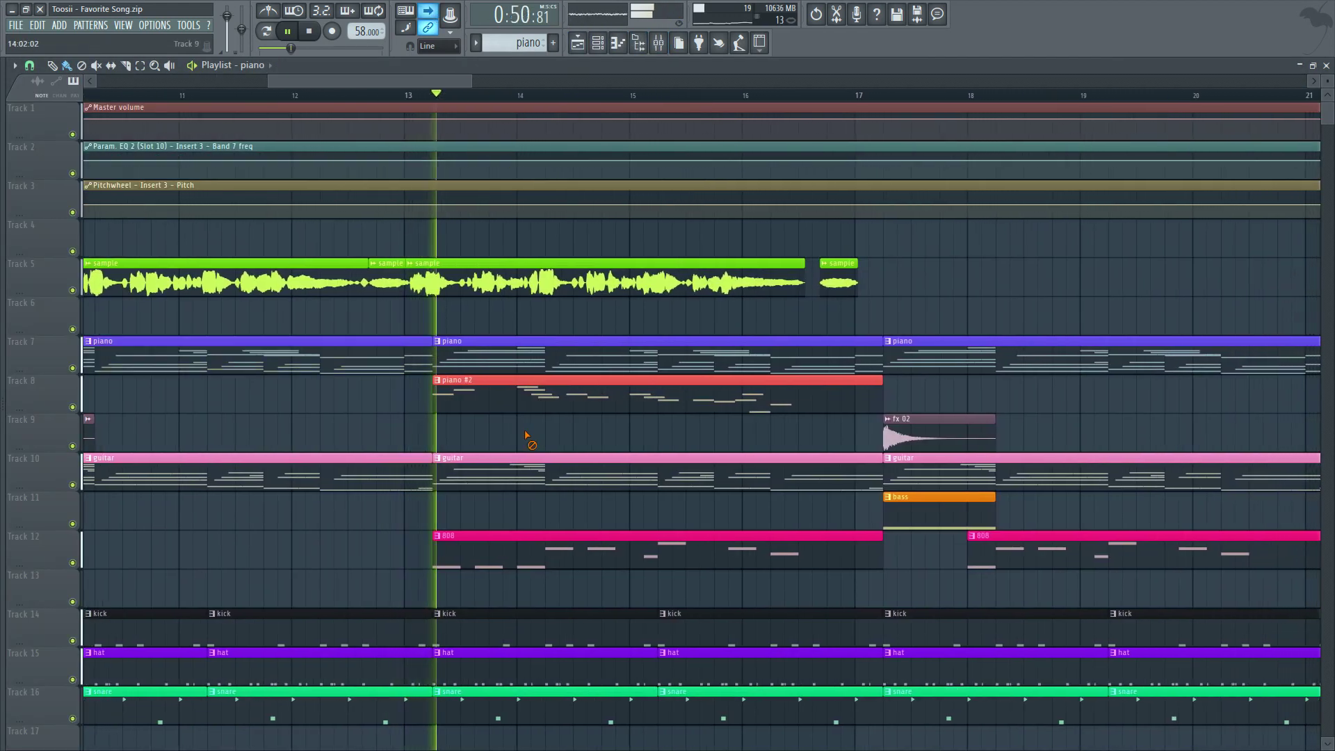
Examine the piano #2 pattern's melody notes, its Keyscape instrument and the mixer, and resume the playlist in song mode.
double_click(487, 403)
scroll(209, 410, "up", 4)
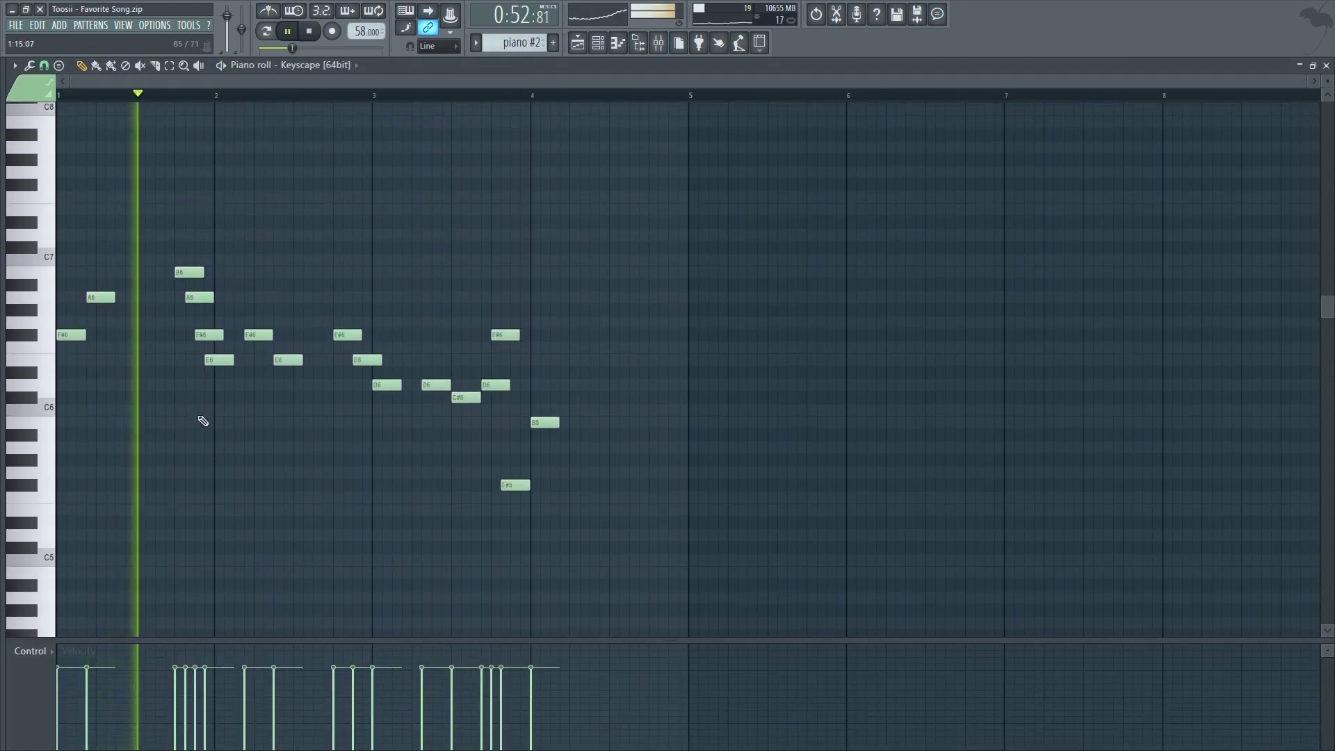
scroll(205, 445, "up", 5, "ctrl")
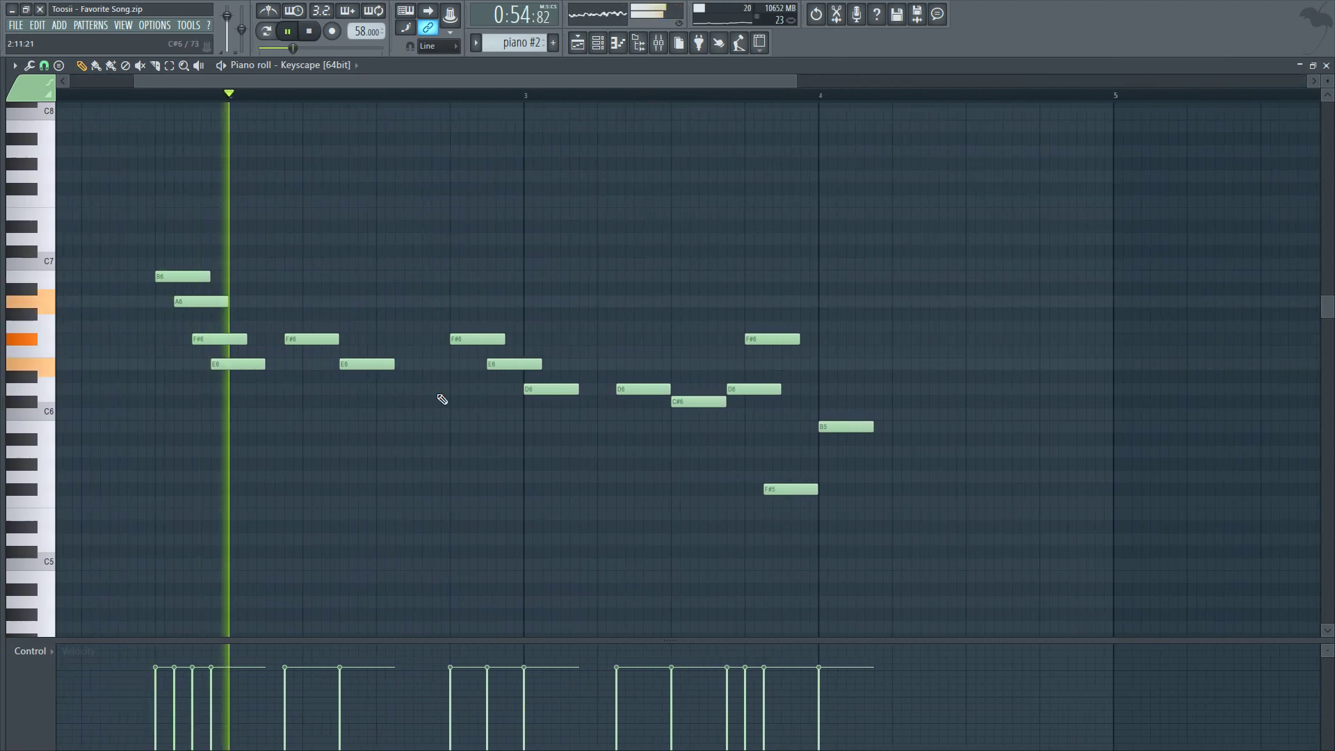
left_click(597, 43)
left_click(329, 434)
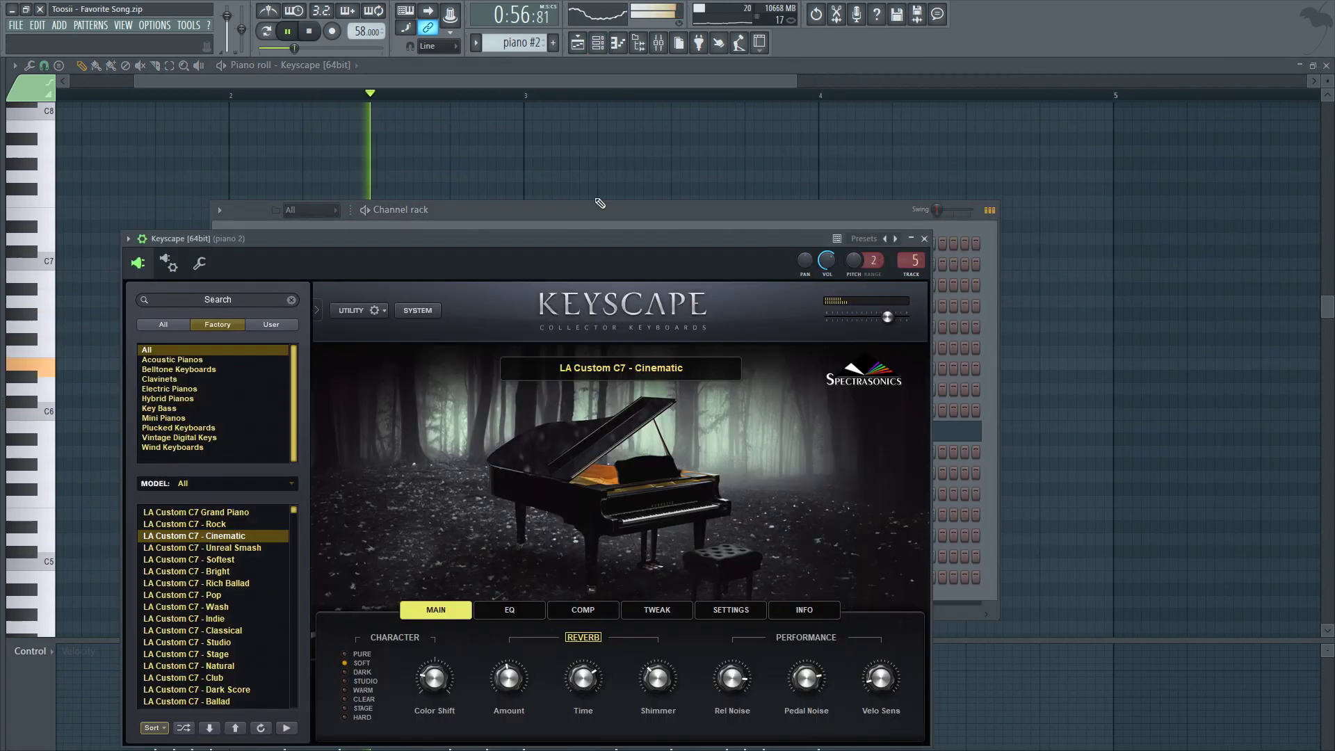
left_click(657, 47)
left_click(578, 43)
left_click(428, 11)
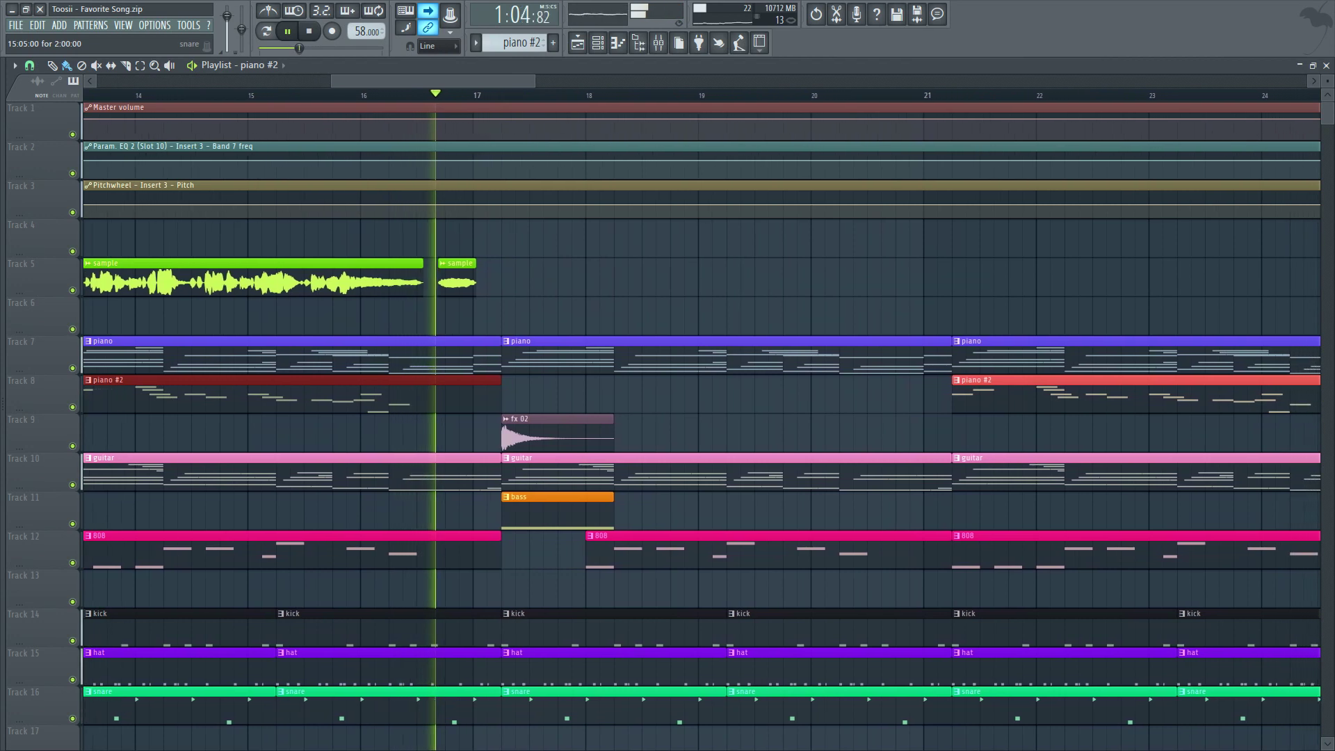
Examine the guitar pattern's notes, its Kontakt nylon guitar instrument and the mixer, and resume the playlist in song mode.
scroll(701, 418, "down", 1)
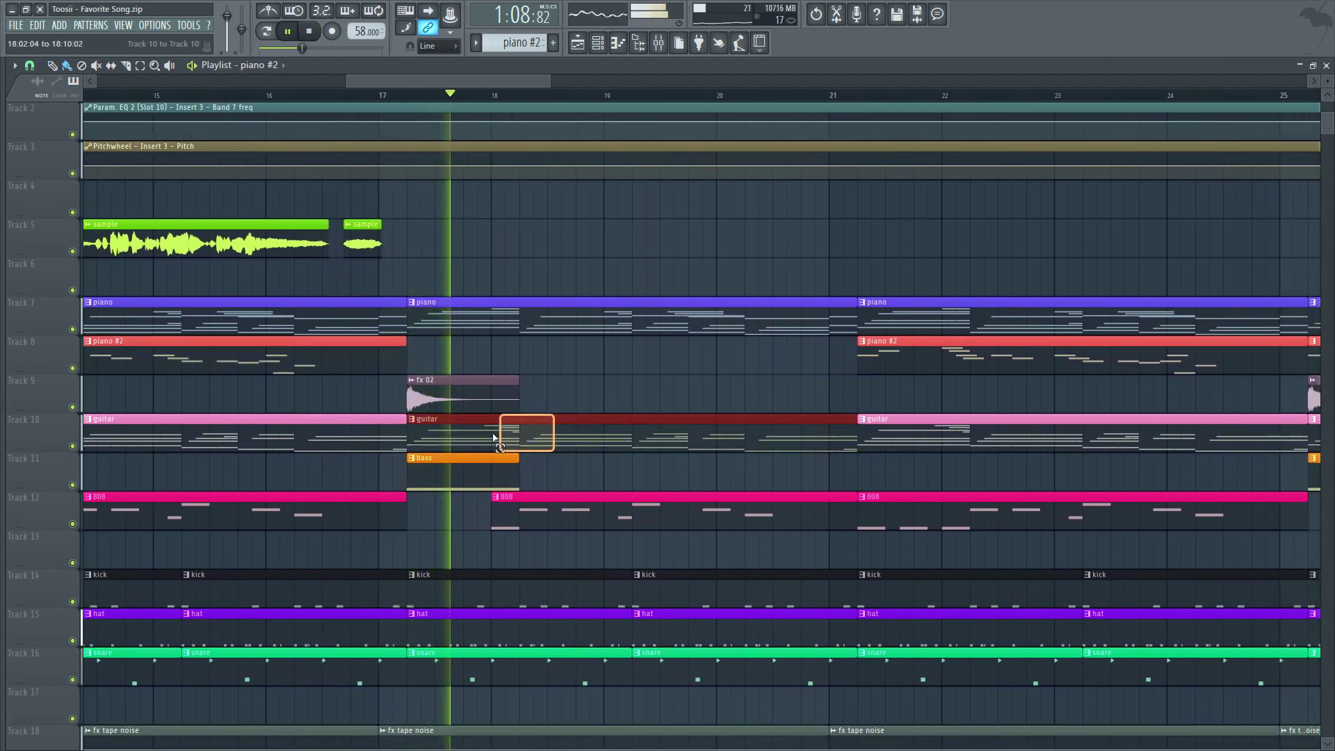
double_click(471, 438)
scroll(472, 438, "down", 1)
scroll(403, 385, "down", 3)
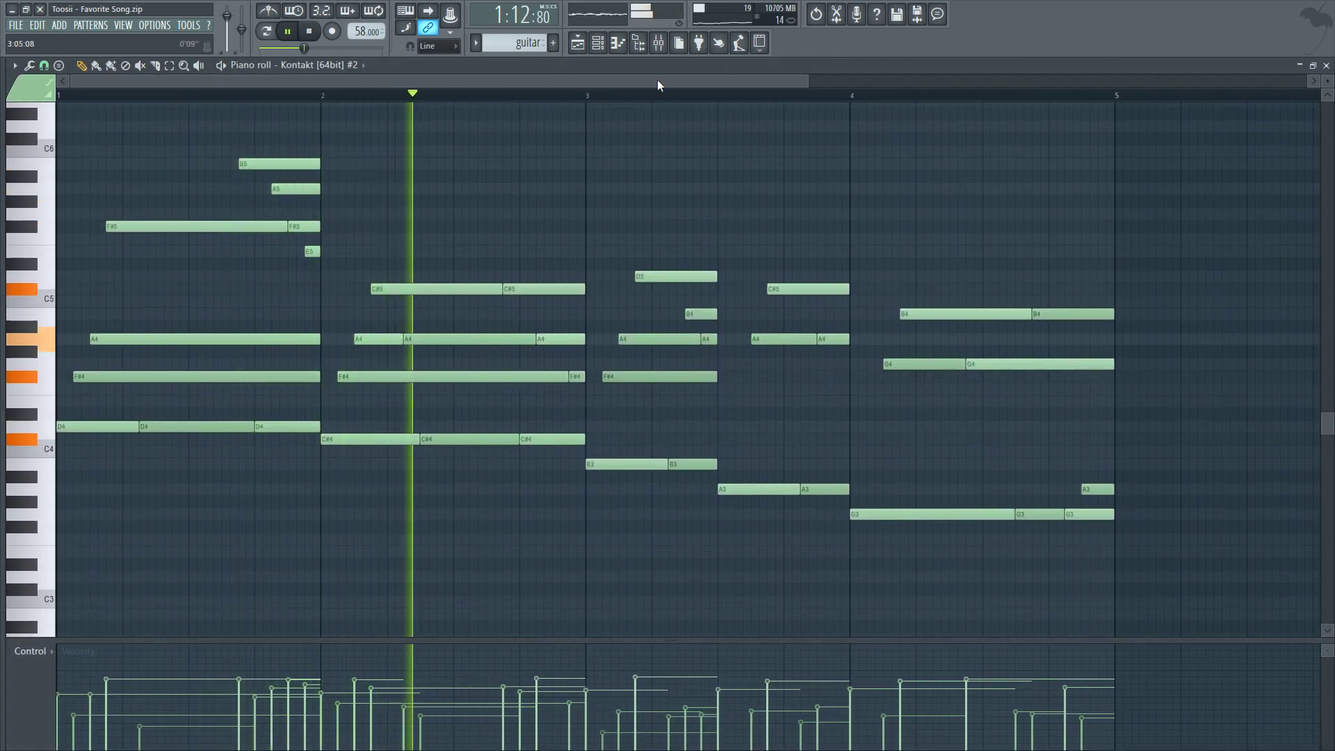
left_click(607, 45)
left_click(333, 456)
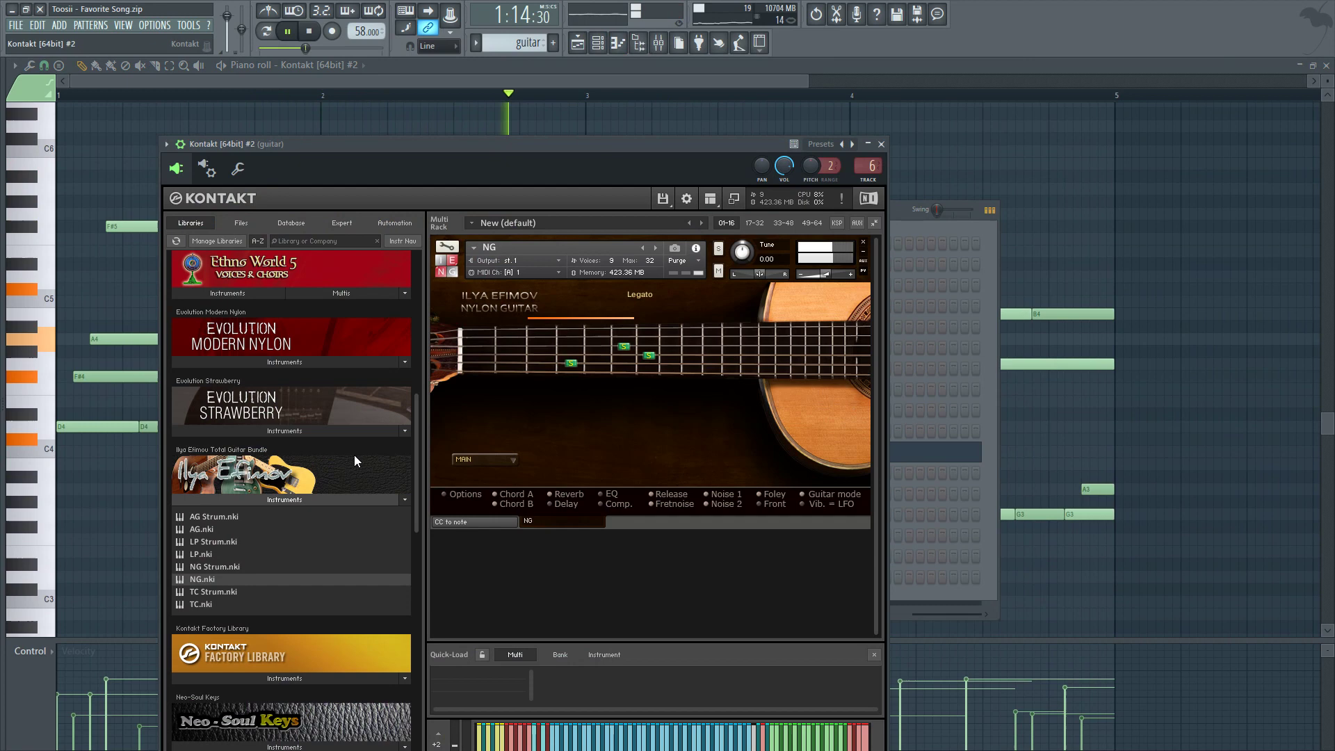
left_click(660, 47)
left_click(581, 46)
left_click(429, 12)
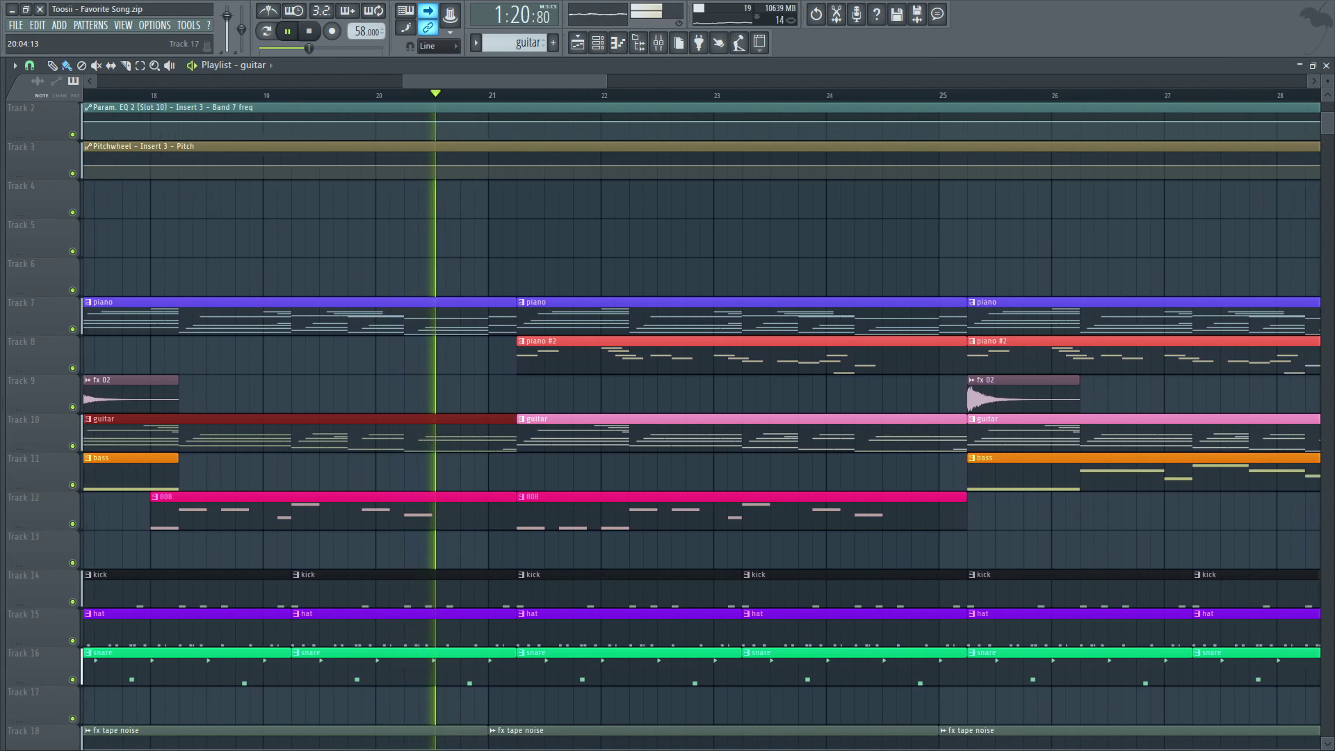
Examine the 808 pattern's notes, the 808 channel's sample settings and the mixer, and return to the playlist.
left_click(546, 551)
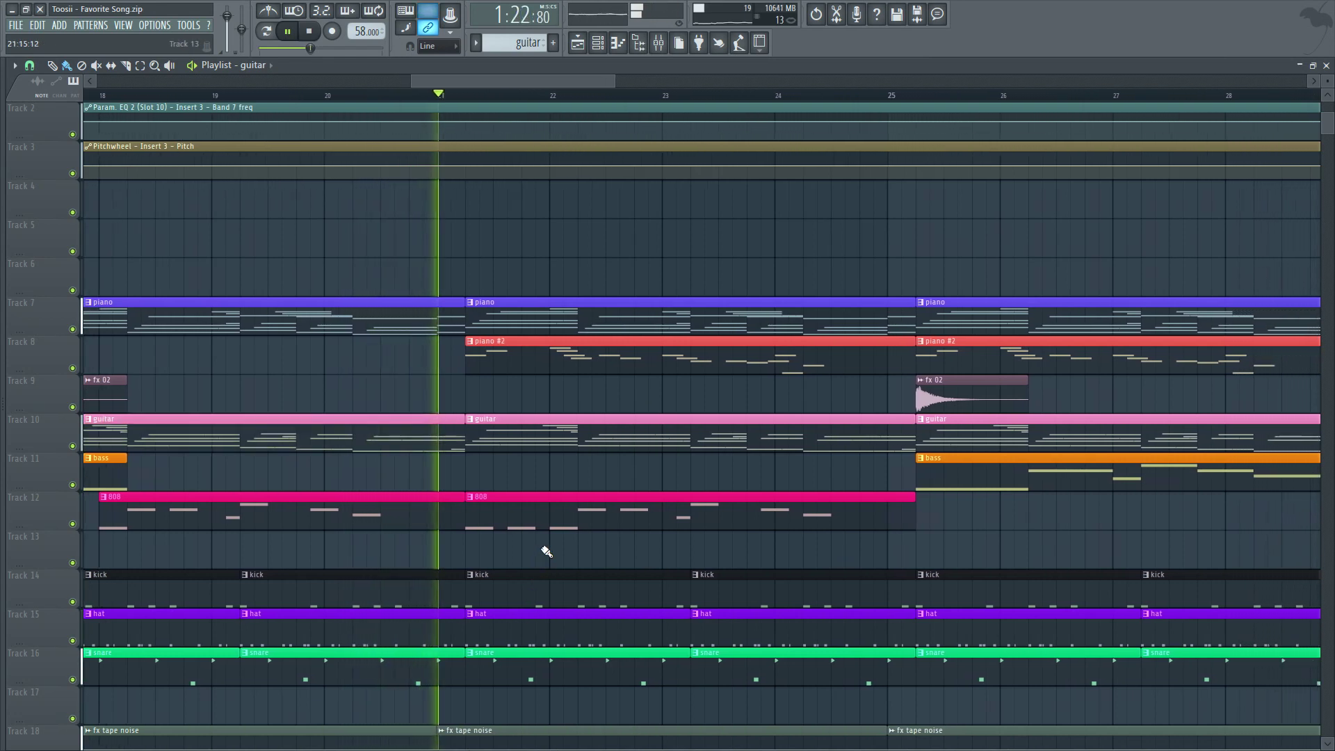
double_click(537, 512)
scroll(250, 487, "up", 3)
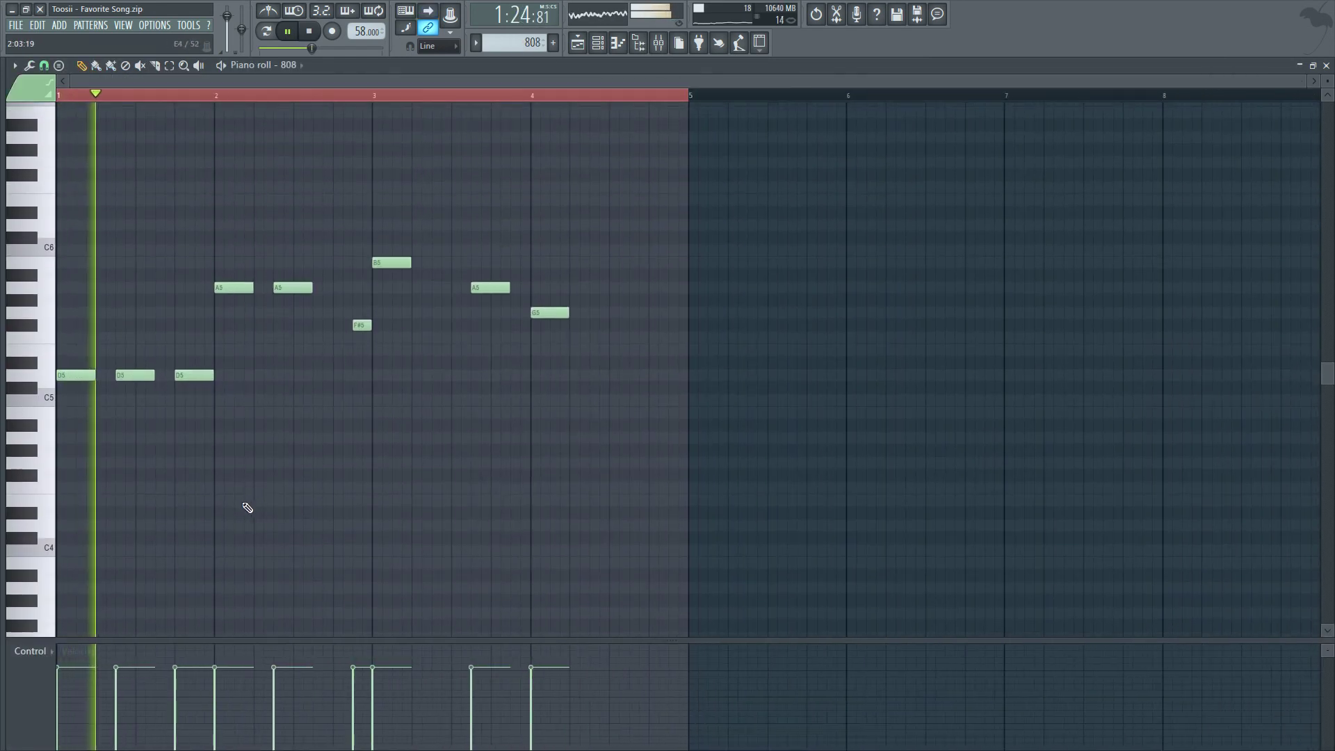
scroll(147, 531, "down", 3)
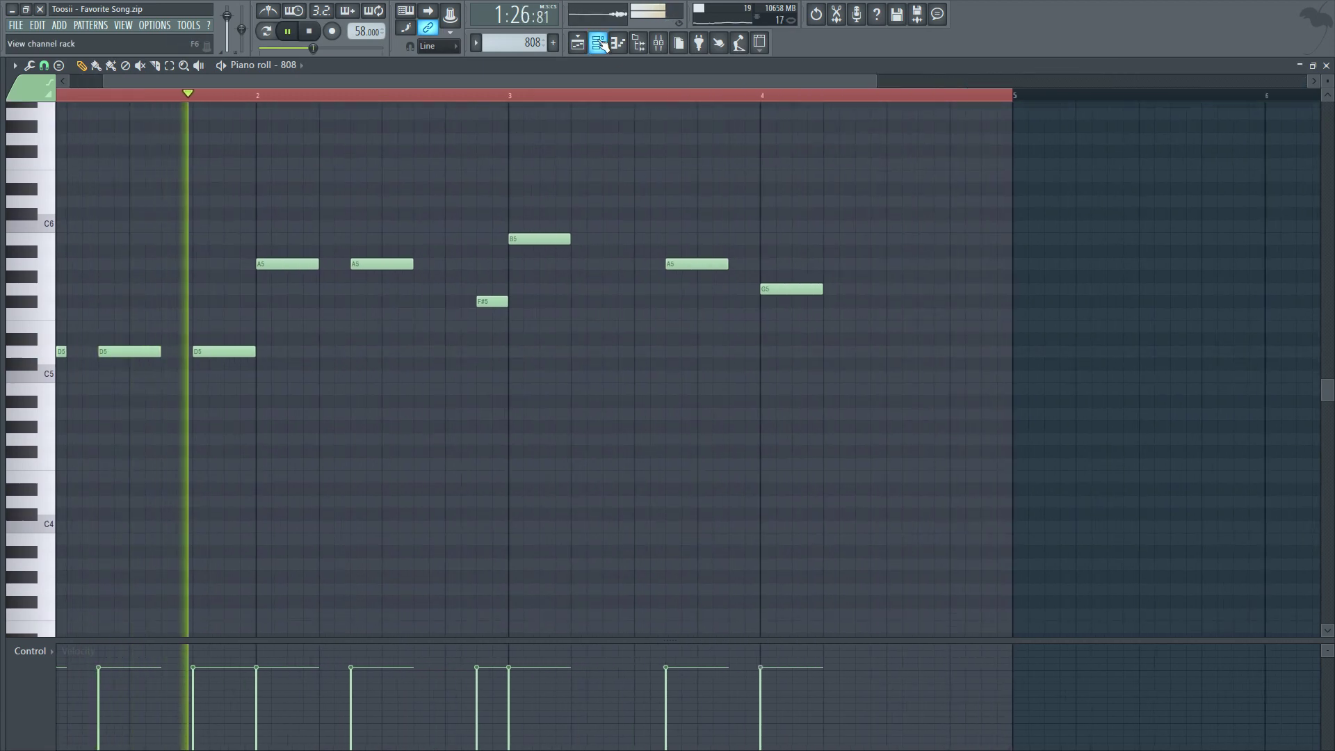
key("F6")
left_click(335, 243)
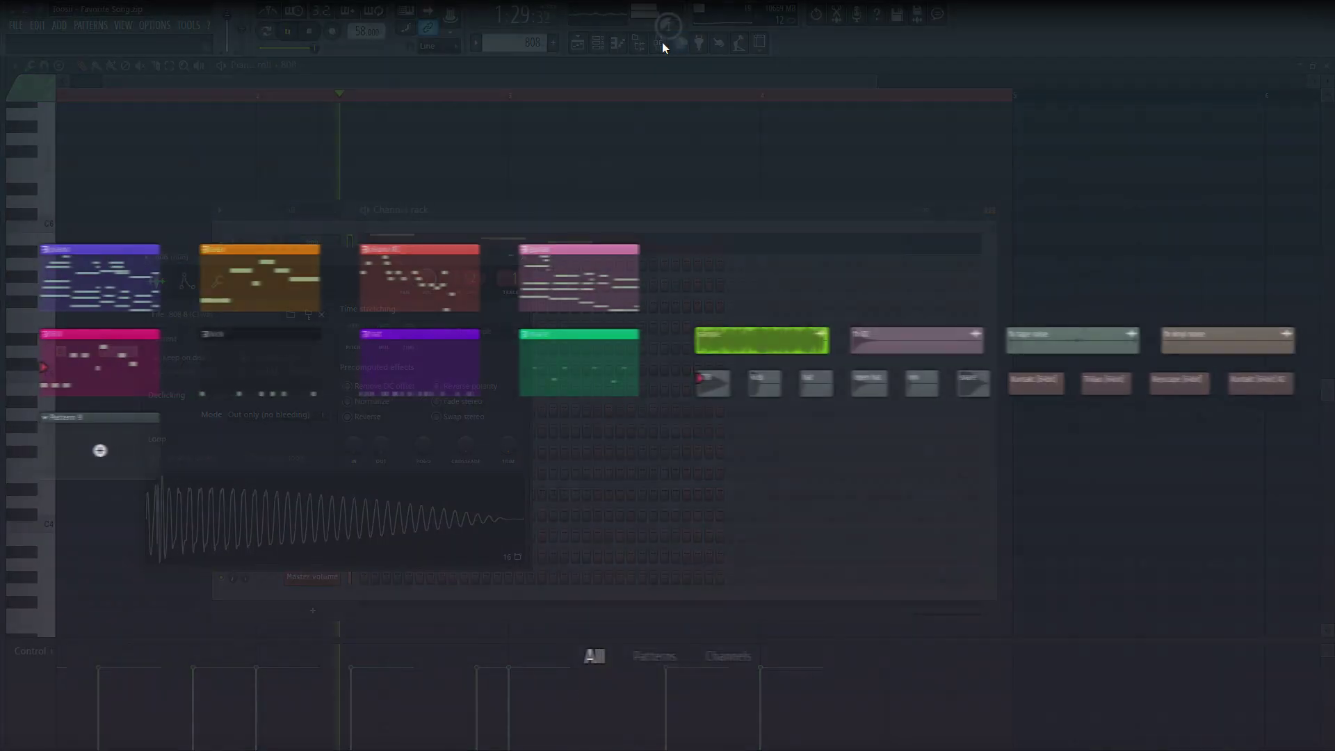
left_click(658, 43)
left_click(576, 44)
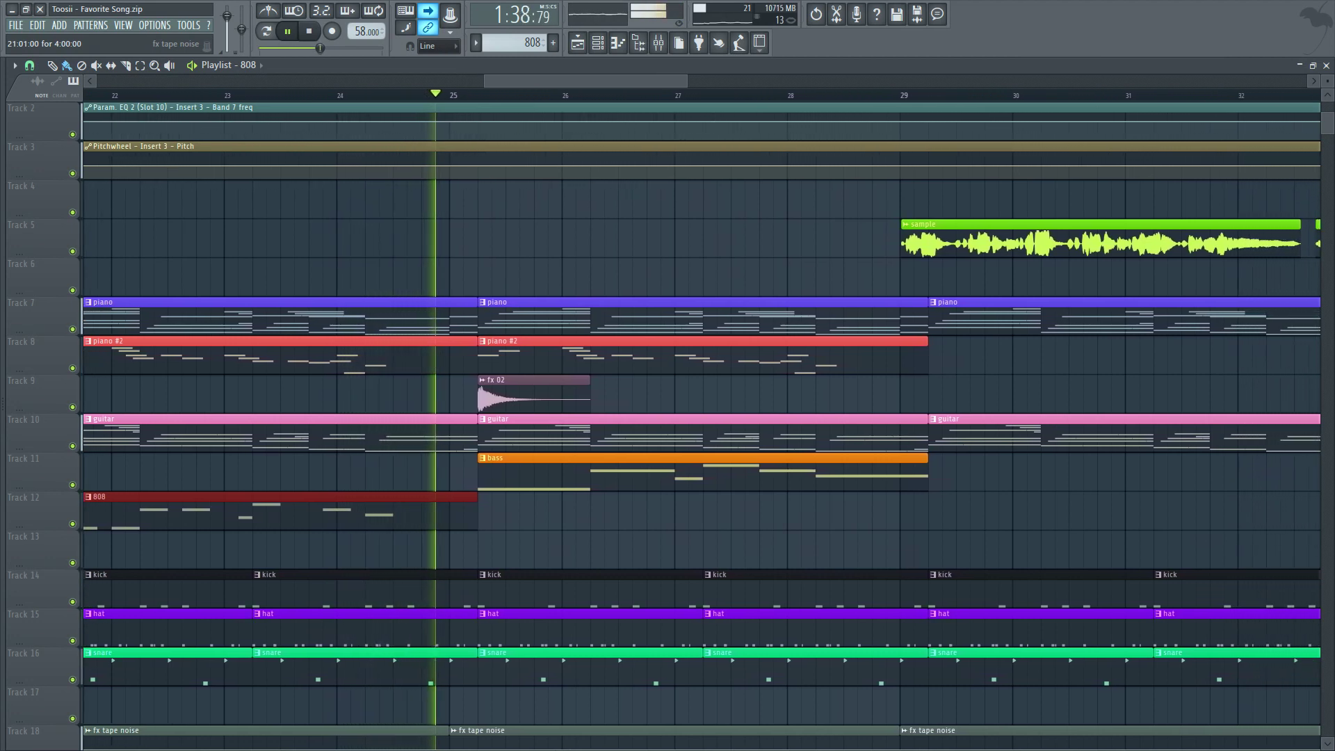
Examine the bass pattern's notes, its Trilian instrument and the mixer tracks, and return to the playlist.
left_click(580, 503)
left_click(523, 476)
double_click(523, 475)
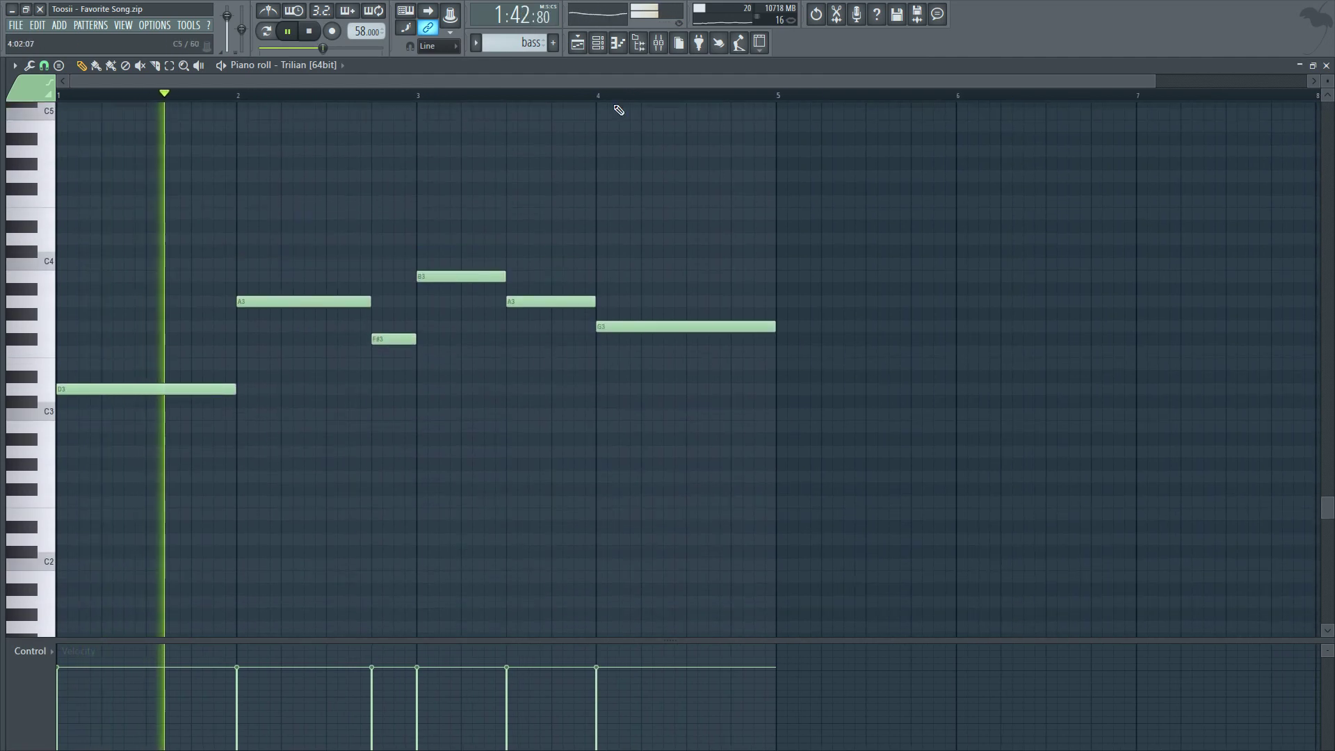
left_click(599, 44)
left_click(322, 416)
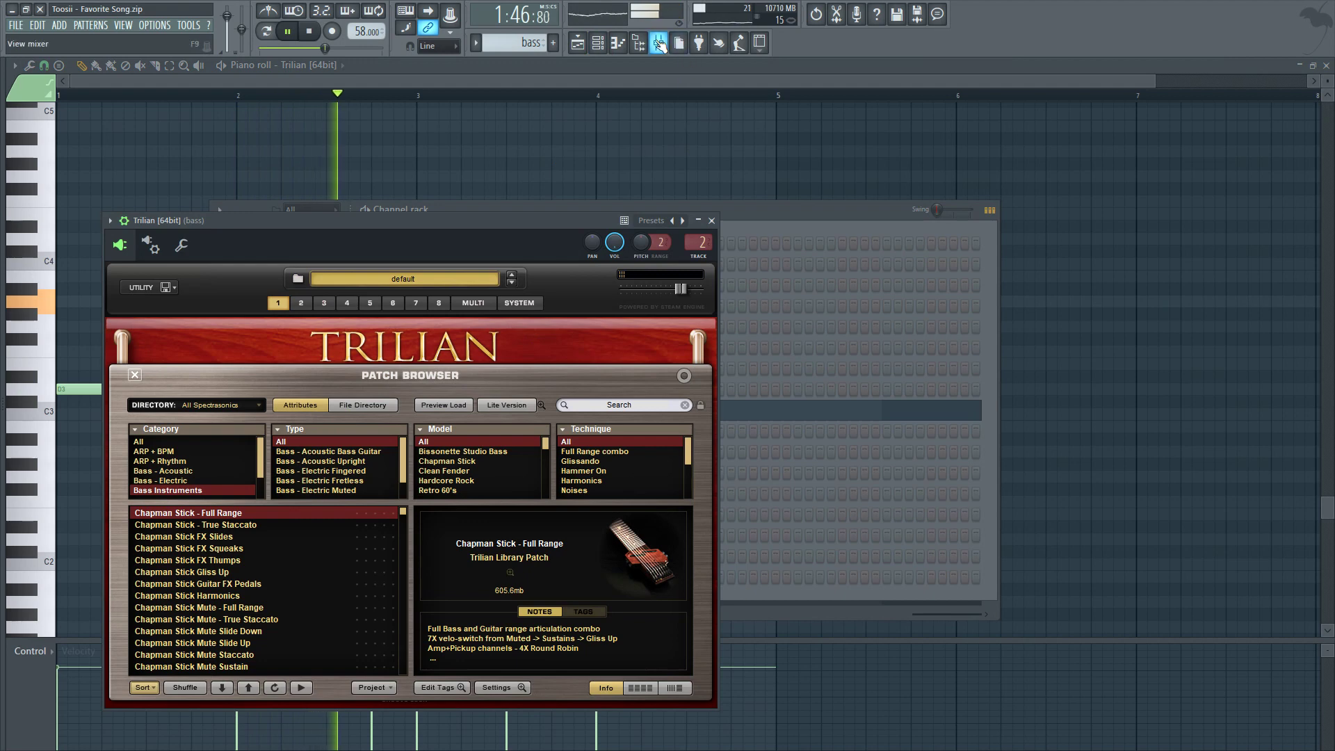
left_click(579, 43)
left_click_drag(594, 194, 519, 207)
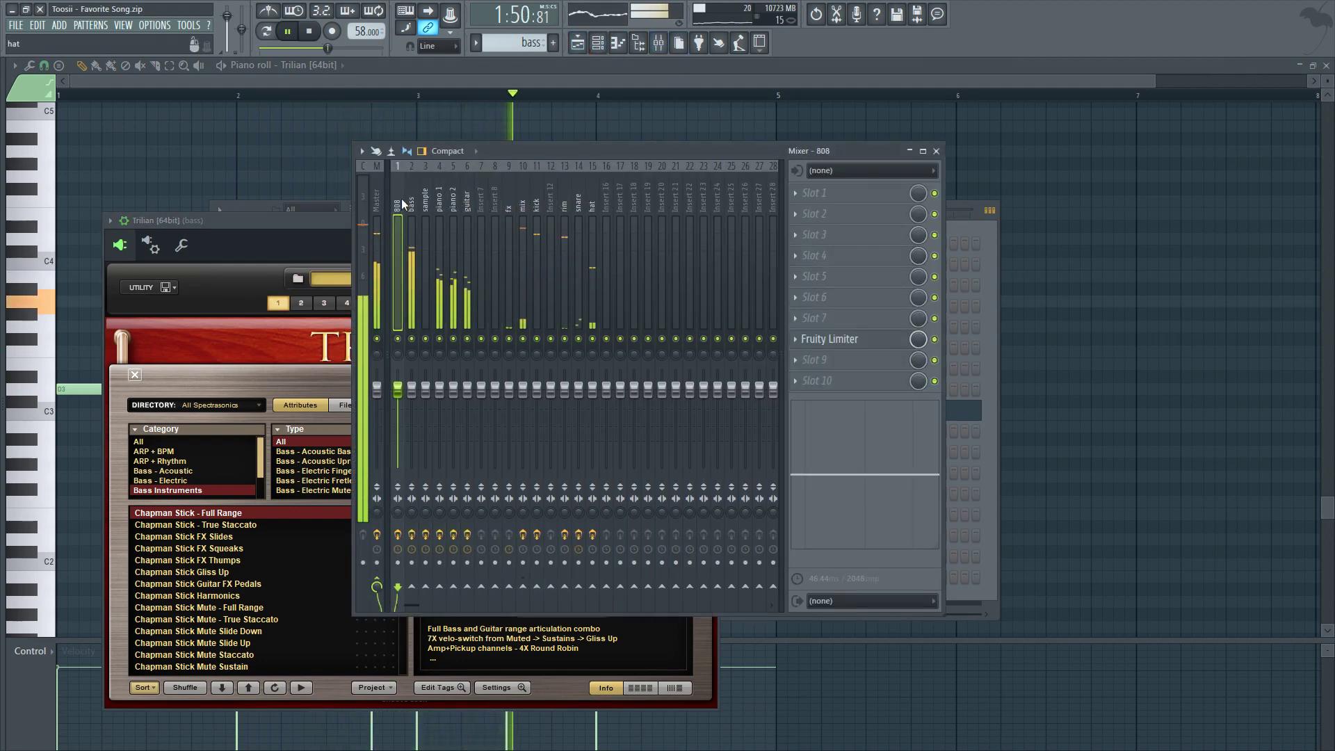
left_click(584, 50)
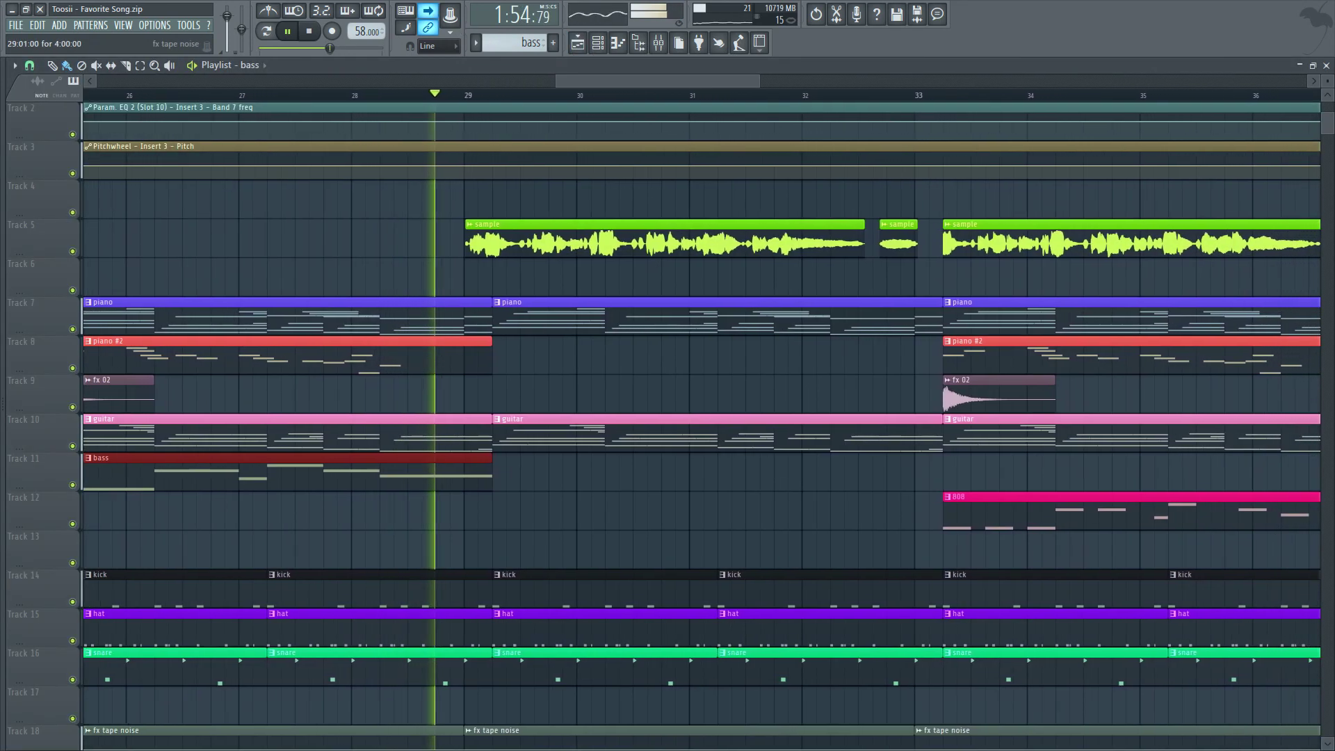
Extend the Master volume automation clip to bar 50 and the Param. EQ 2 and Pitchwheel automation clips to the end of the pattern clips.
scroll(703, 425, "down", 2)
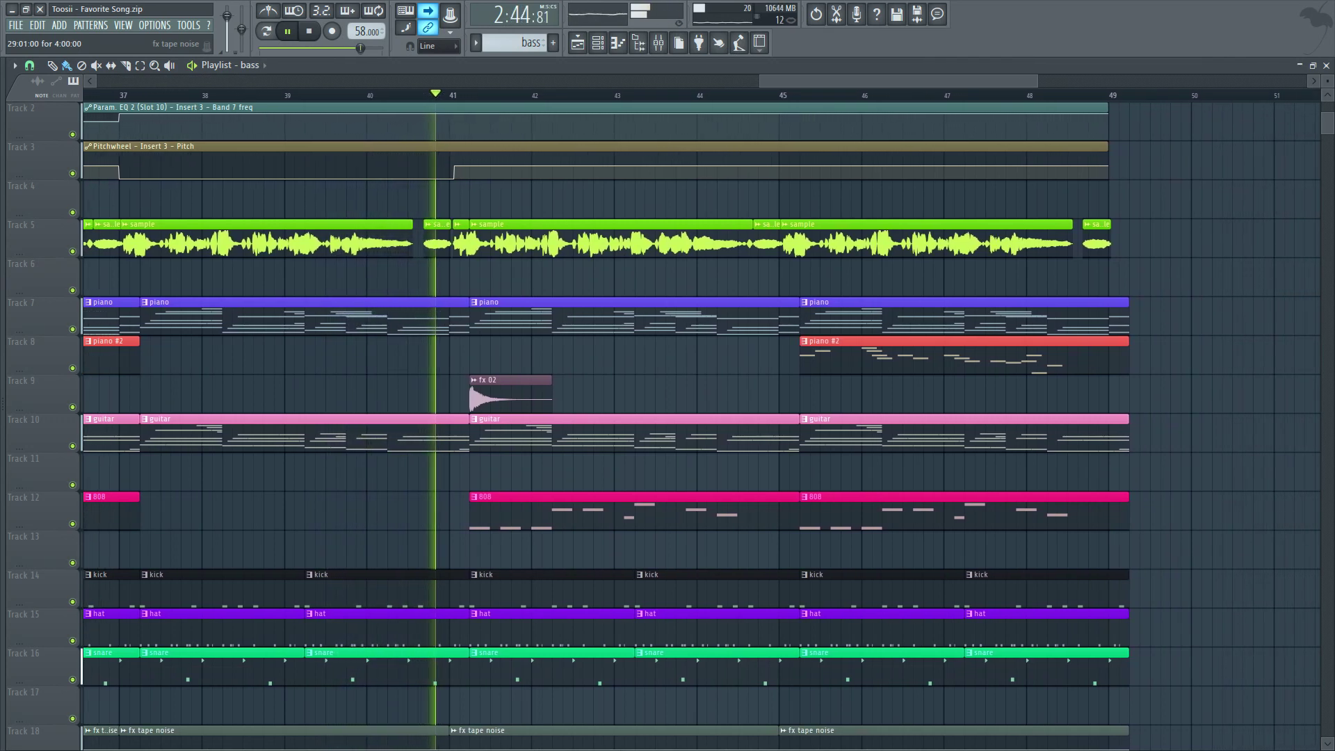
scroll(695, 418, "up", 1)
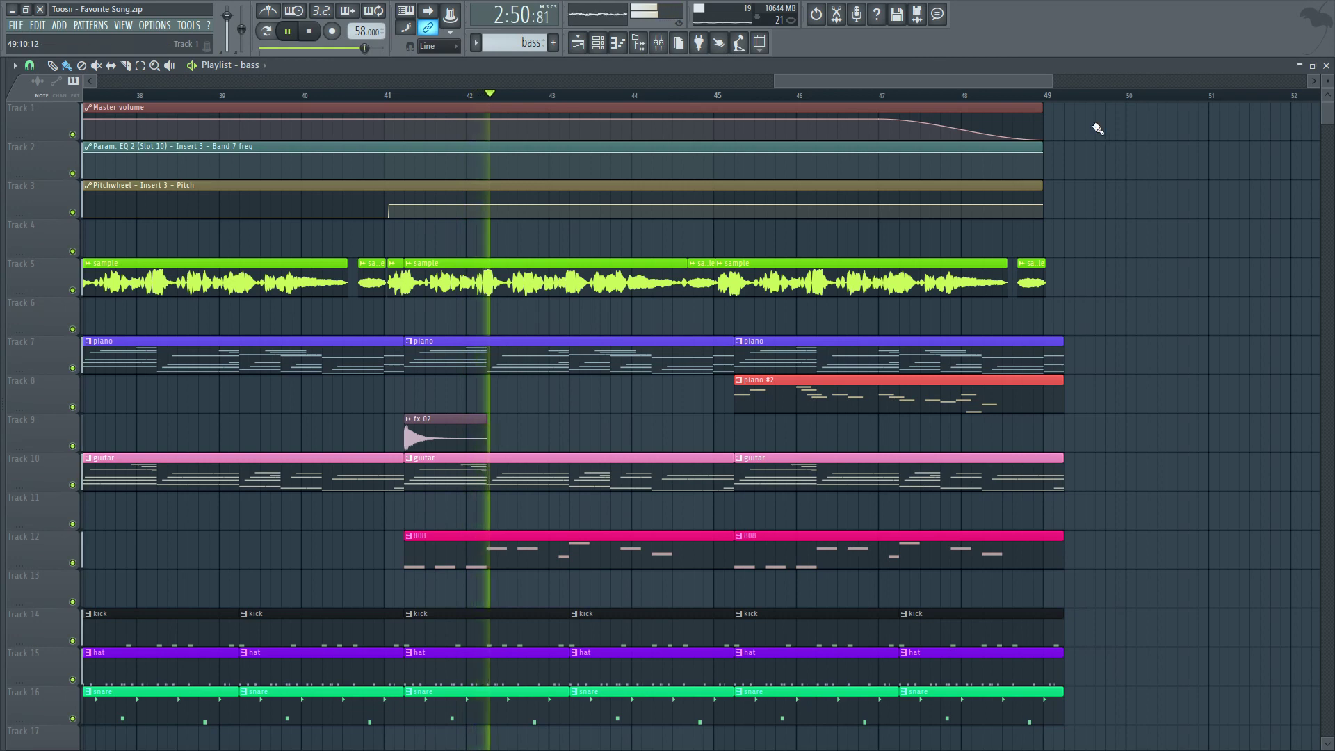
left_click_drag(1097, 111, 1022, 211)
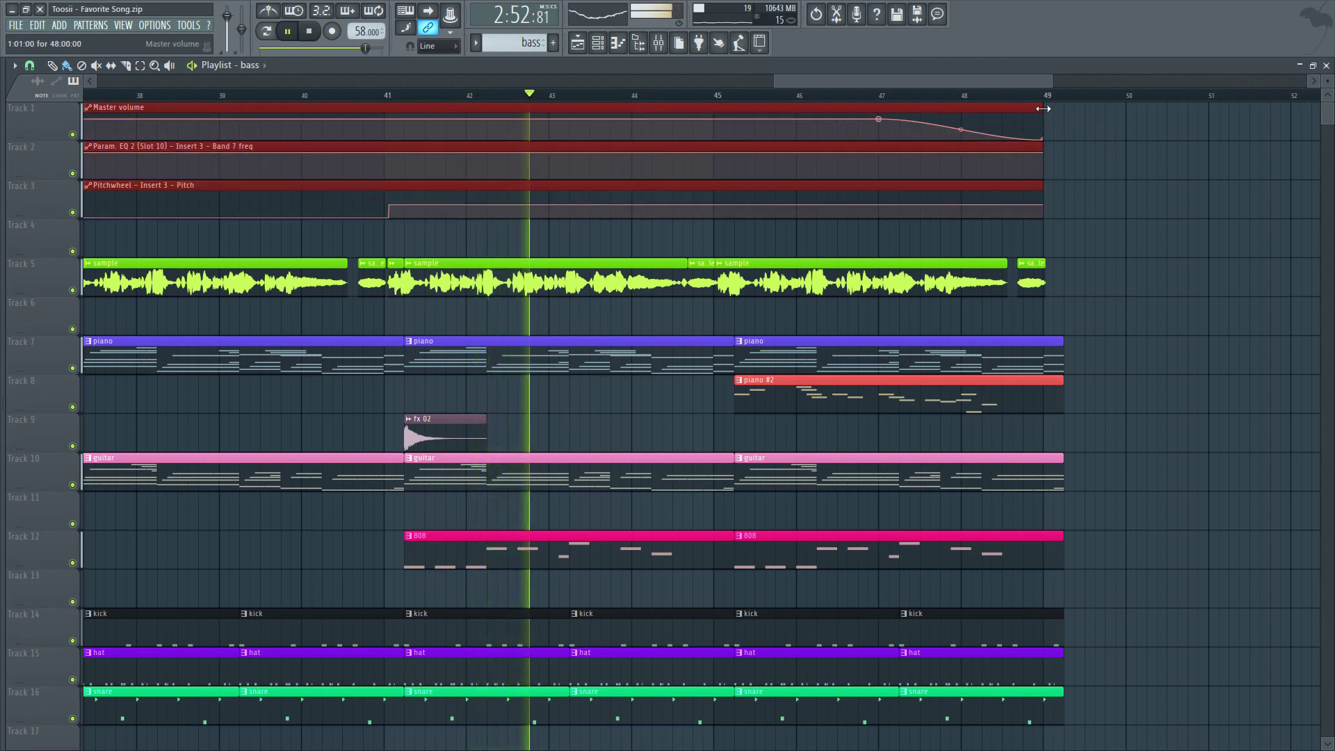
left_click_drag(1043, 109, 1131, 113)
left_click(1091, 152, "ctrl")
scroll(1102, 160, "up", 1)
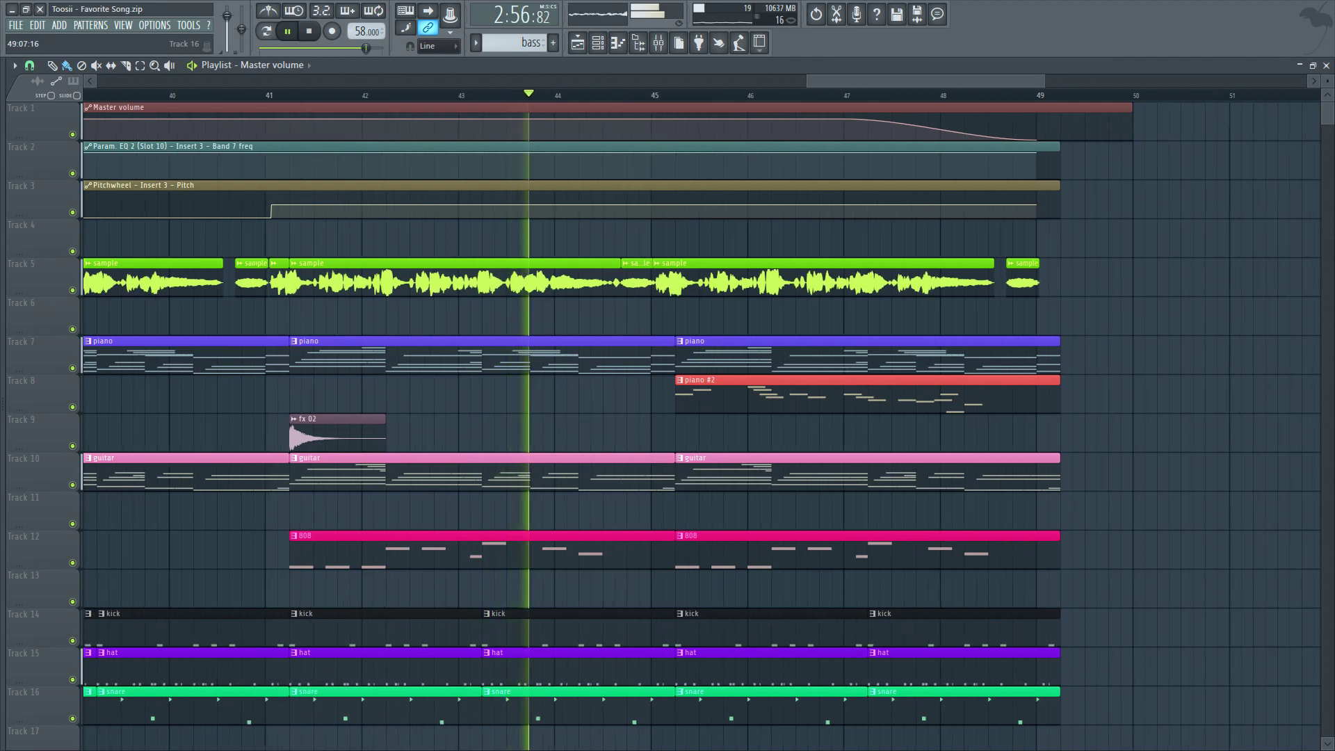
scroll(1054, 160, "up", 1)
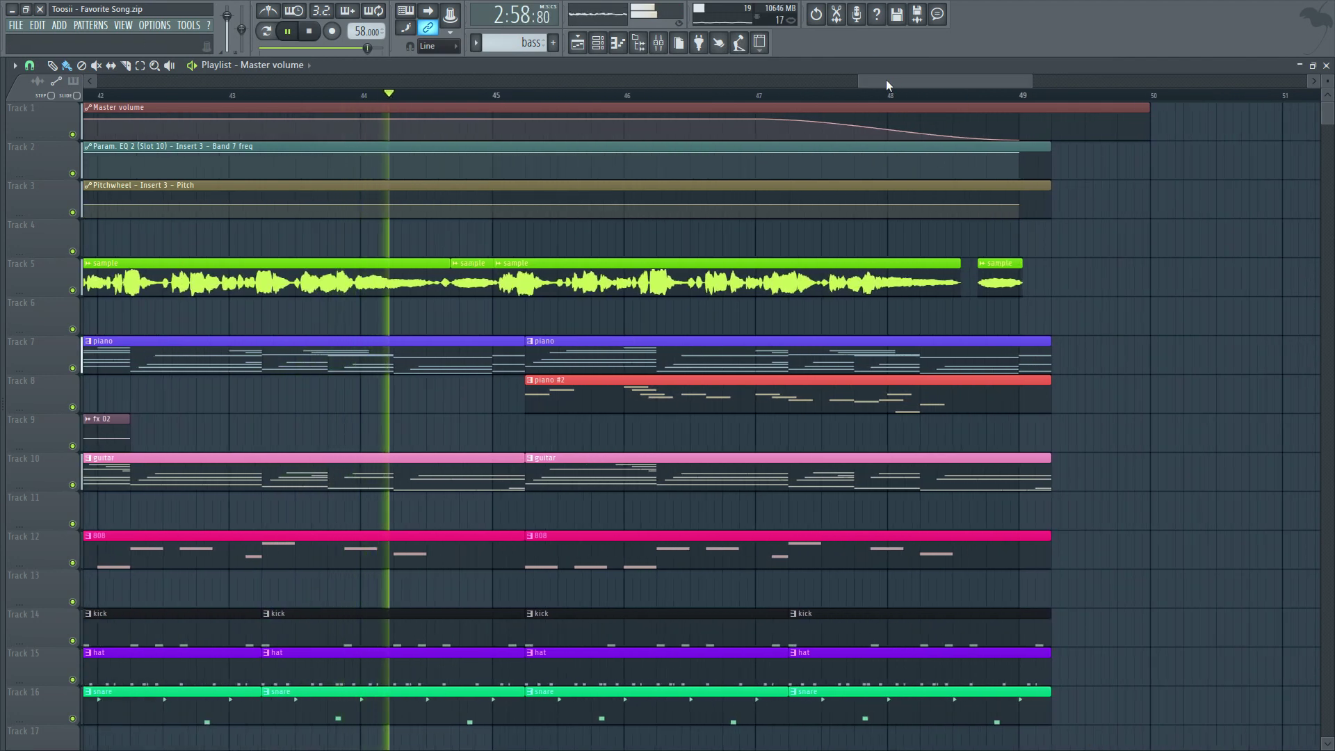
left_click_drag(886, 80, 942, 76)
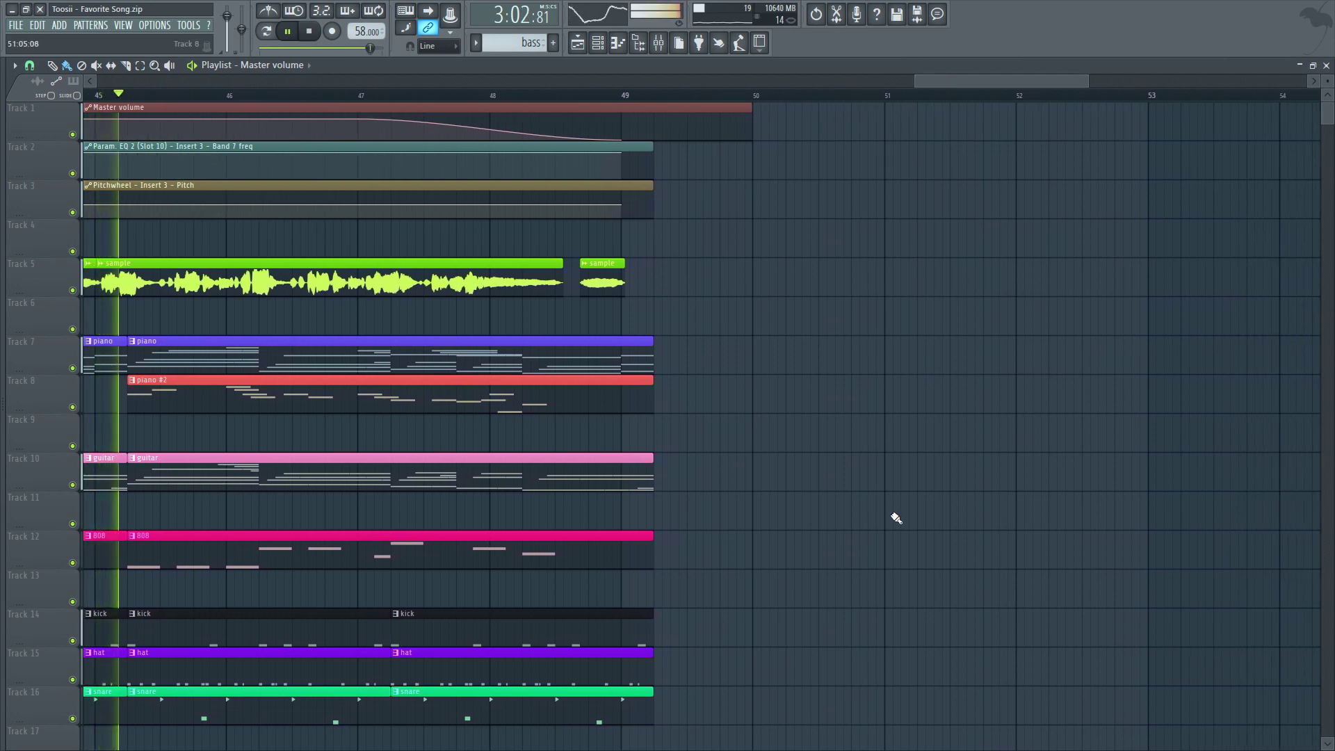